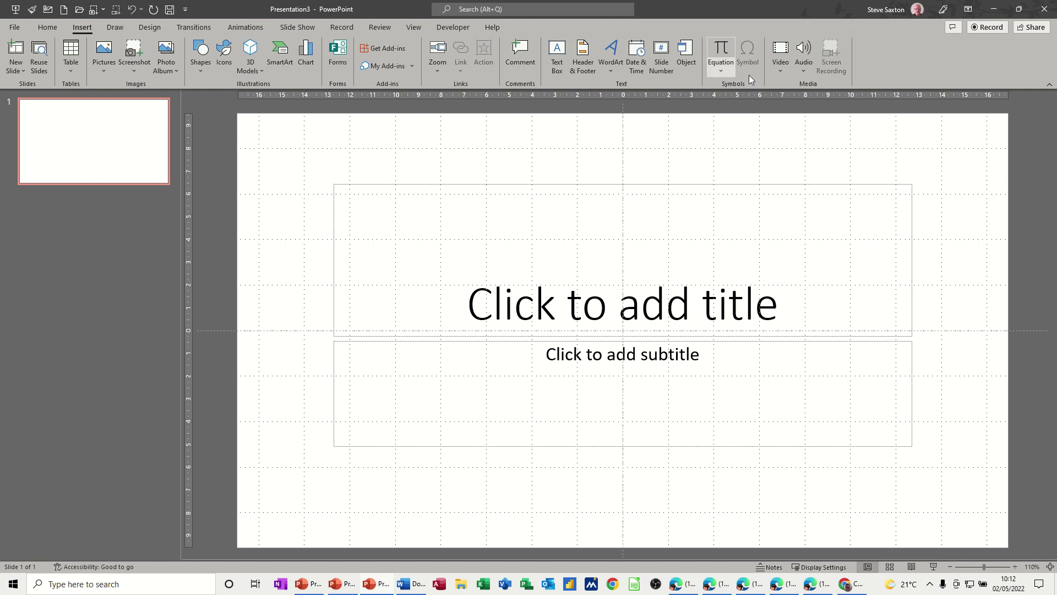
# Insert the video 'British squares with title.wmv' from the Waterloo Video folder onto the slide
pyautogui.click(781, 73)
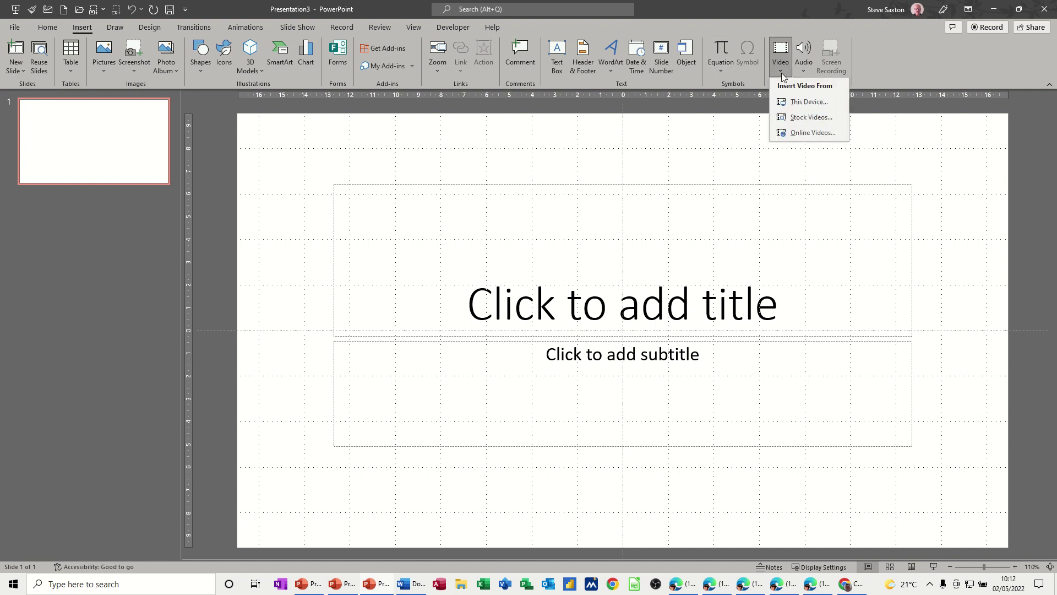
pyautogui.click(814, 105)
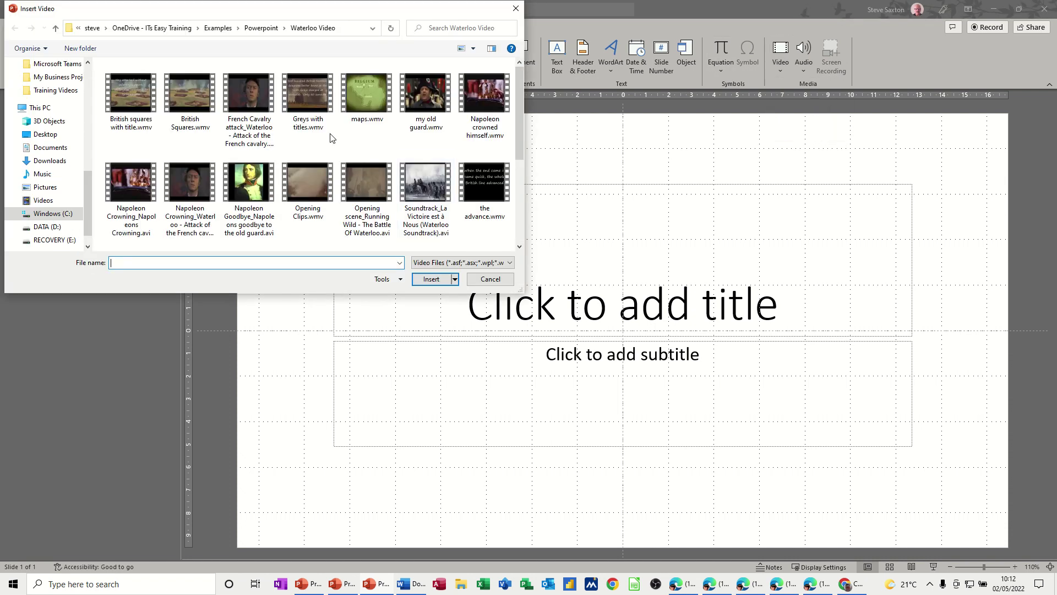
pyautogui.doubleClick(128, 97)
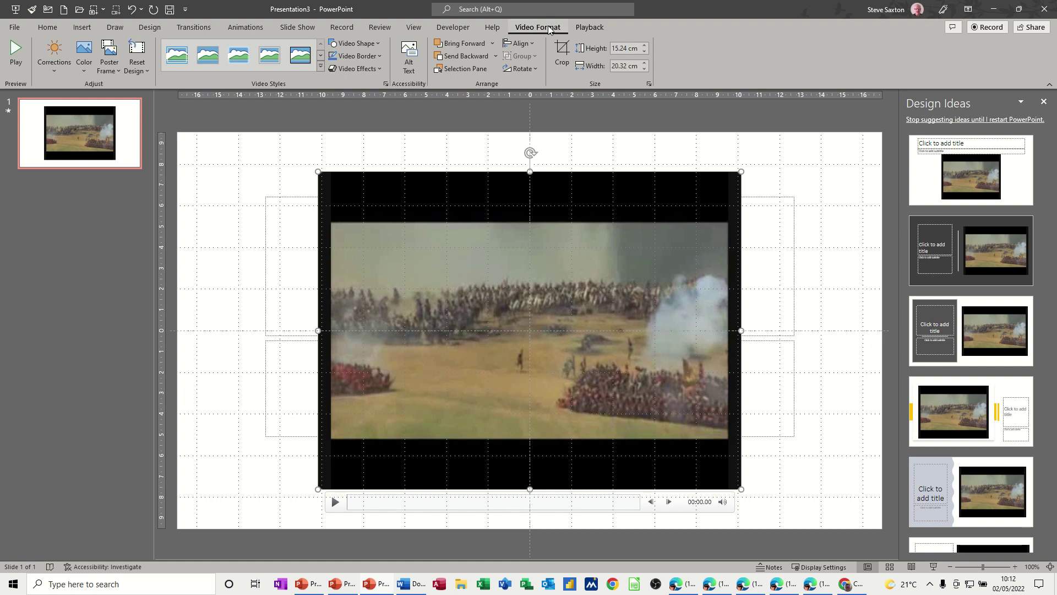
# Show the Playback options for the inserted battle video
pyautogui.click(588, 32)
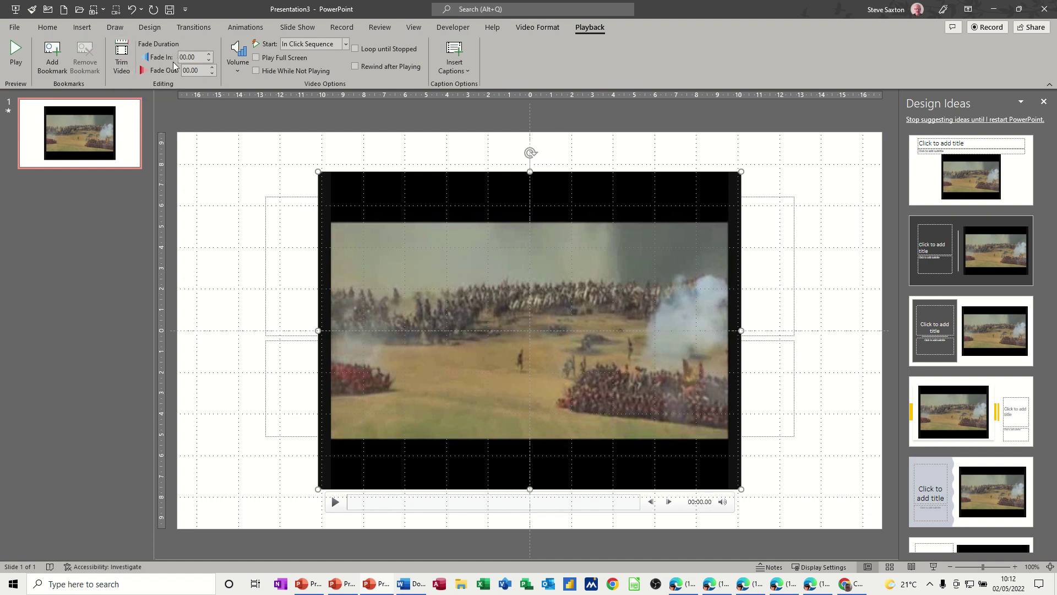
# Trim the video to start at 00:10.157 and end at 00:29.868
pyautogui.click(123, 61)
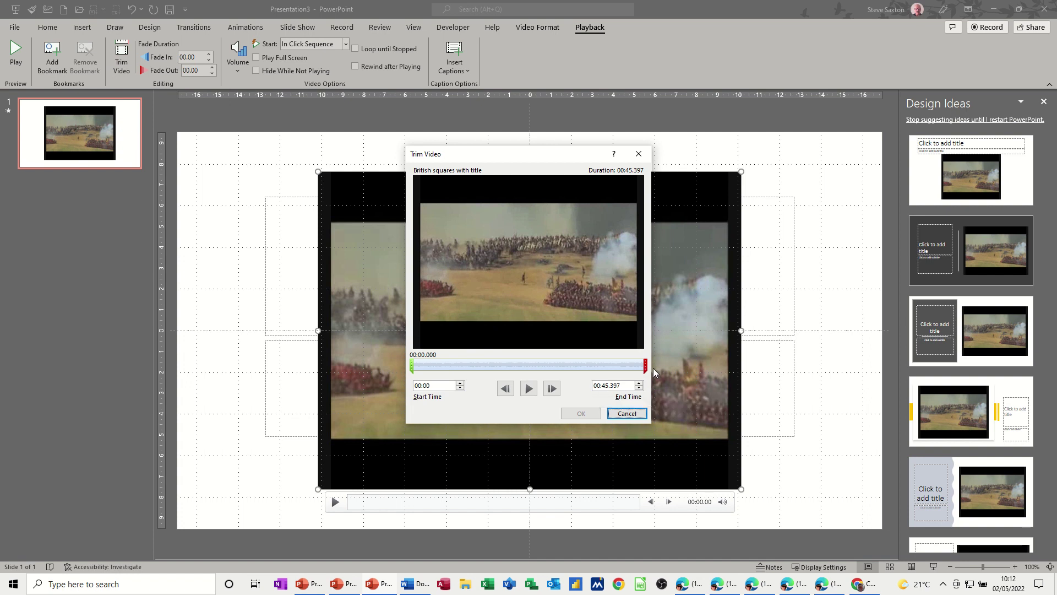
pyautogui.moveTo(645, 366); pyautogui.dragTo(566, 365)
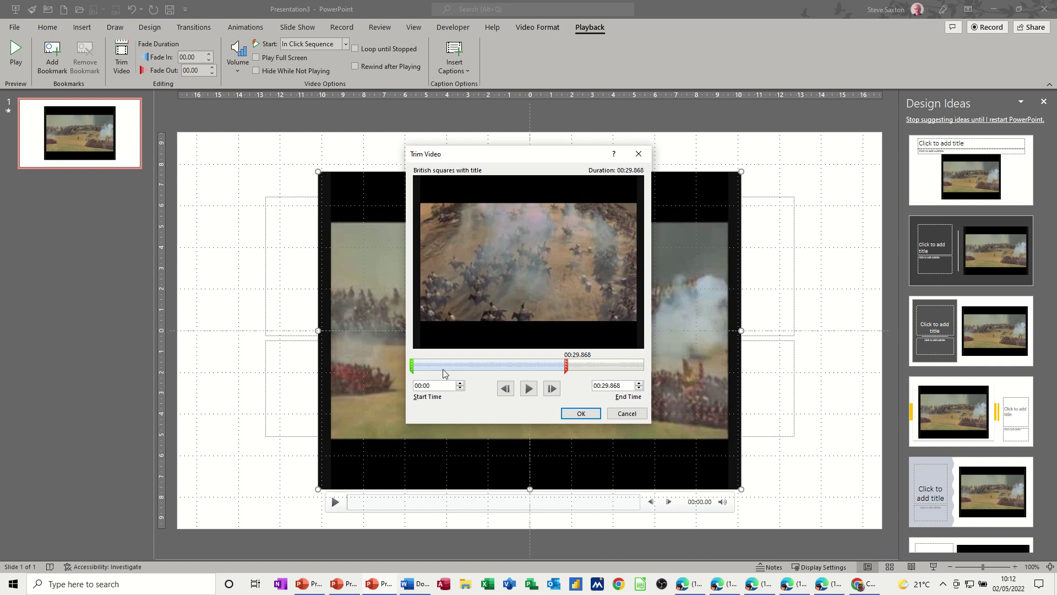
pyautogui.moveTo(411, 367); pyautogui.dragTo(463, 369)
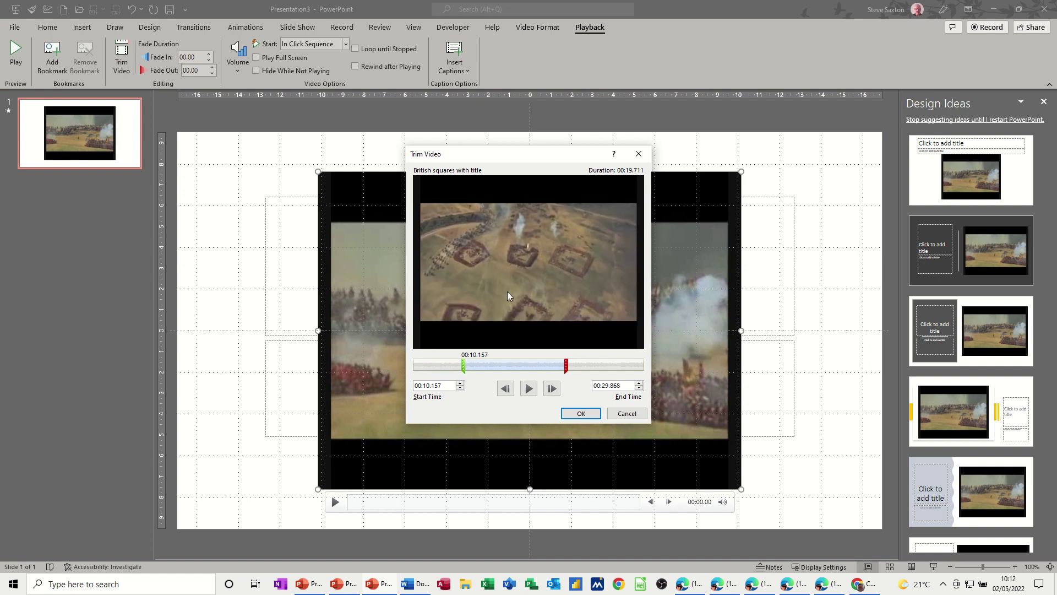
pyautogui.click(582, 416)
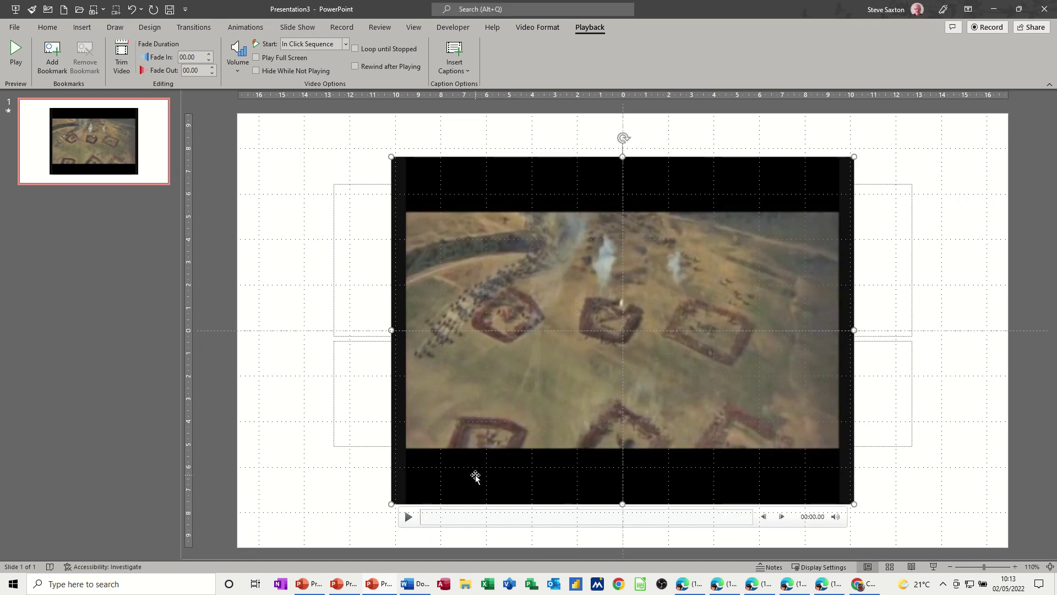
pyautogui.click(408, 518)
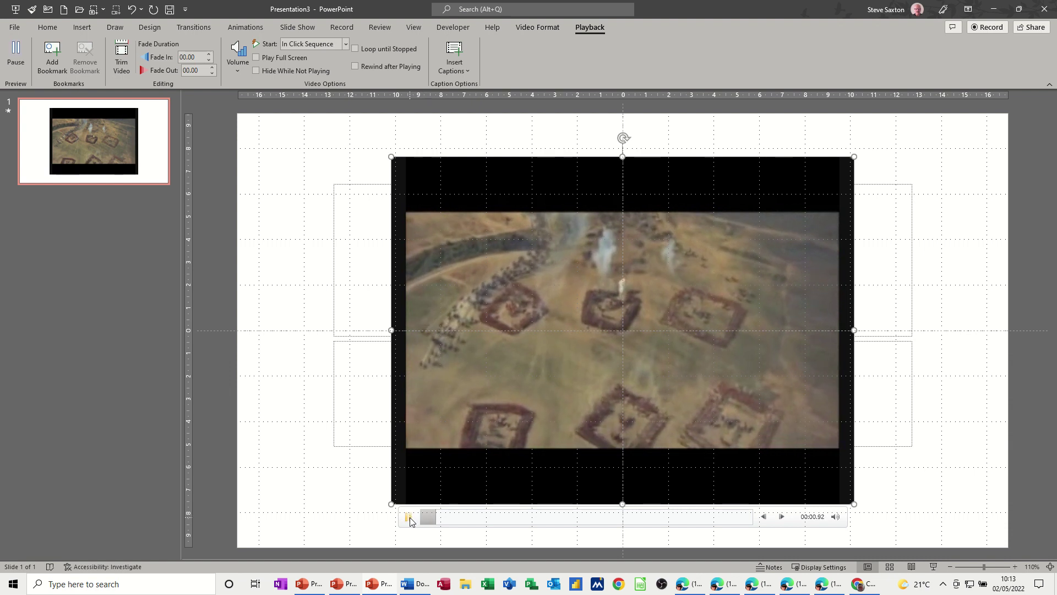
pyautogui.click(409, 518)
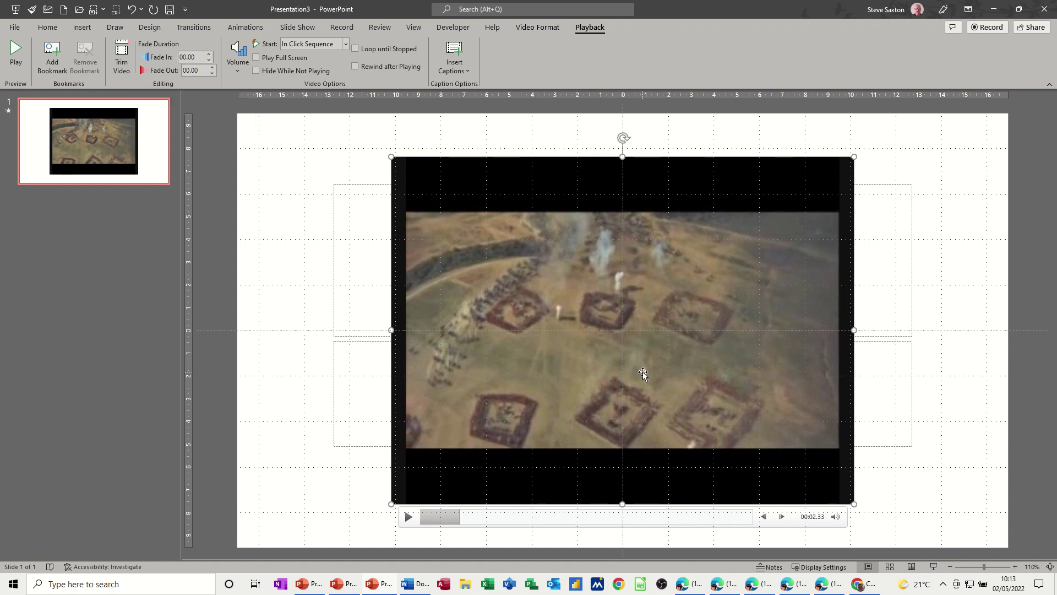
# Start choosing a poster frame image from a file on this computer
pyautogui.click(537, 29)
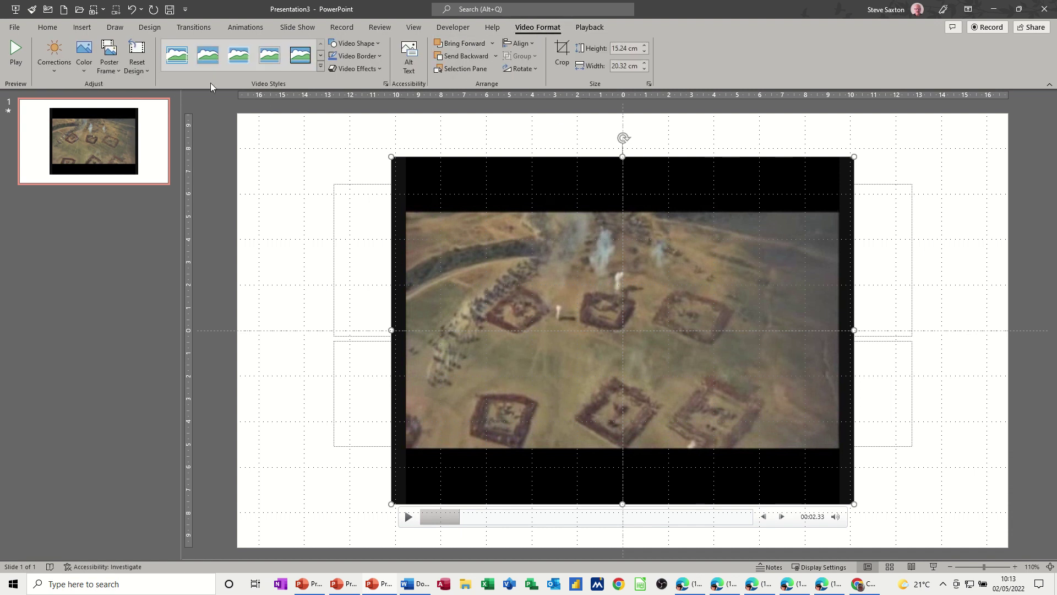
pyautogui.click(114, 71)
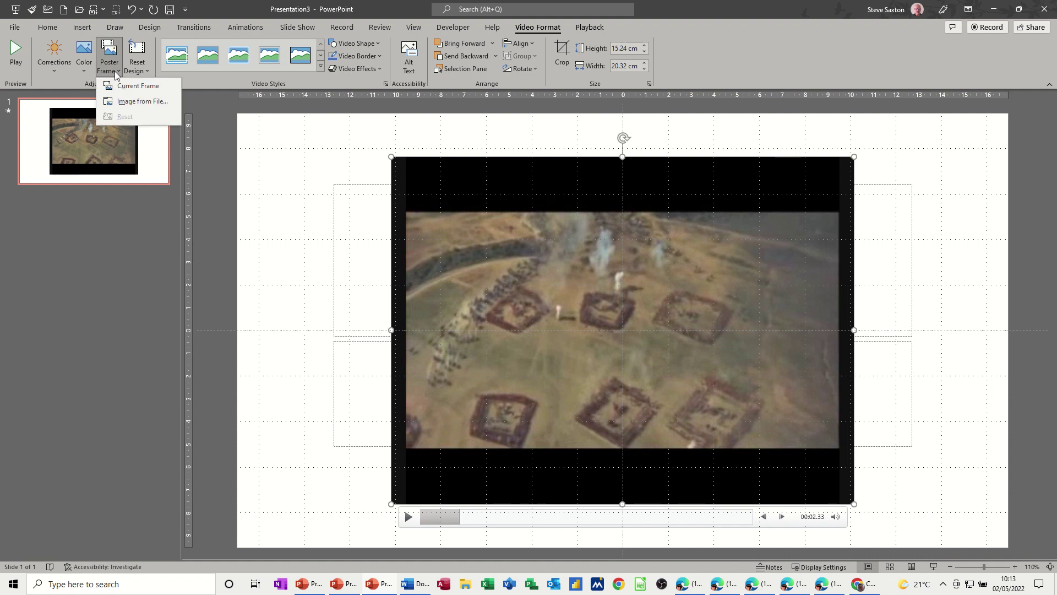
pyautogui.click(144, 102)
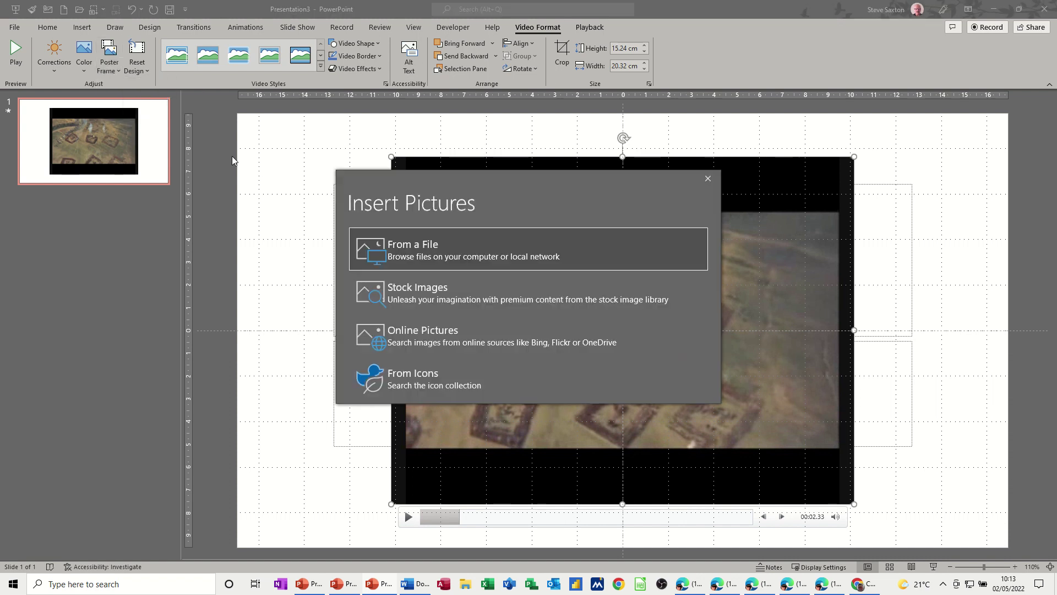
pyautogui.click(436, 250)
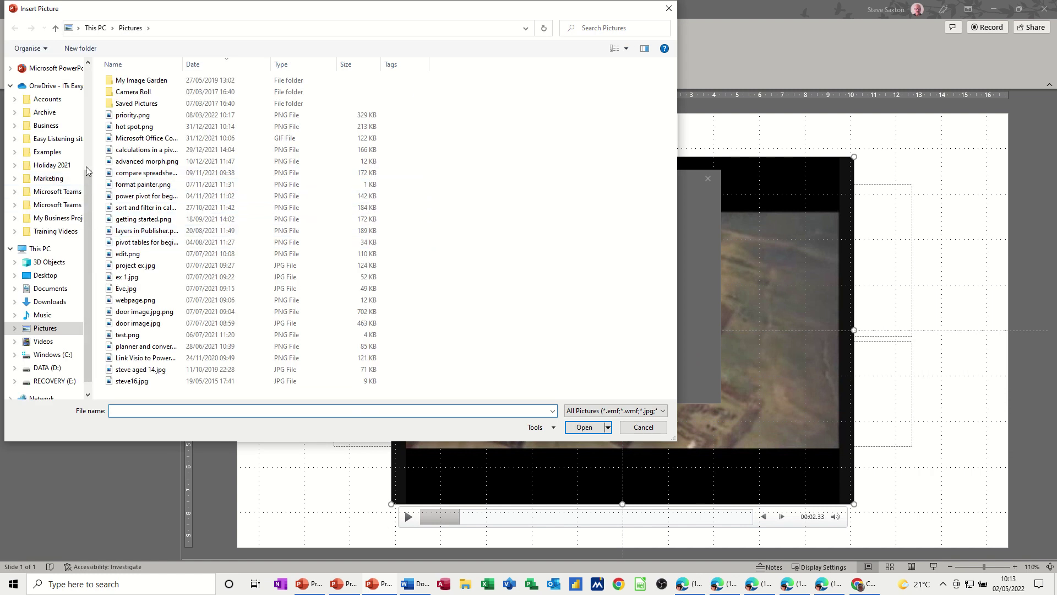
# Set Sir_Arthur_Wellesley_Duke_of_Wellington.jpg from Examples > Archive > PHOTOS > PHOTOS Waterloo as the poster frame
pyautogui.click(58, 154)
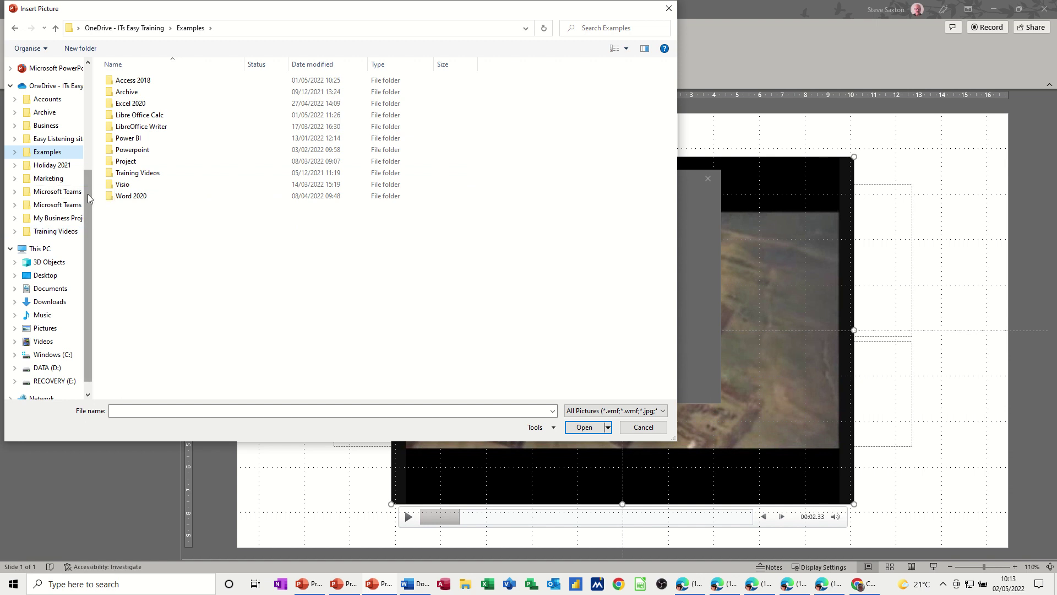
pyautogui.moveTo(88, 199); pyautogui.dragTo(101, 105)
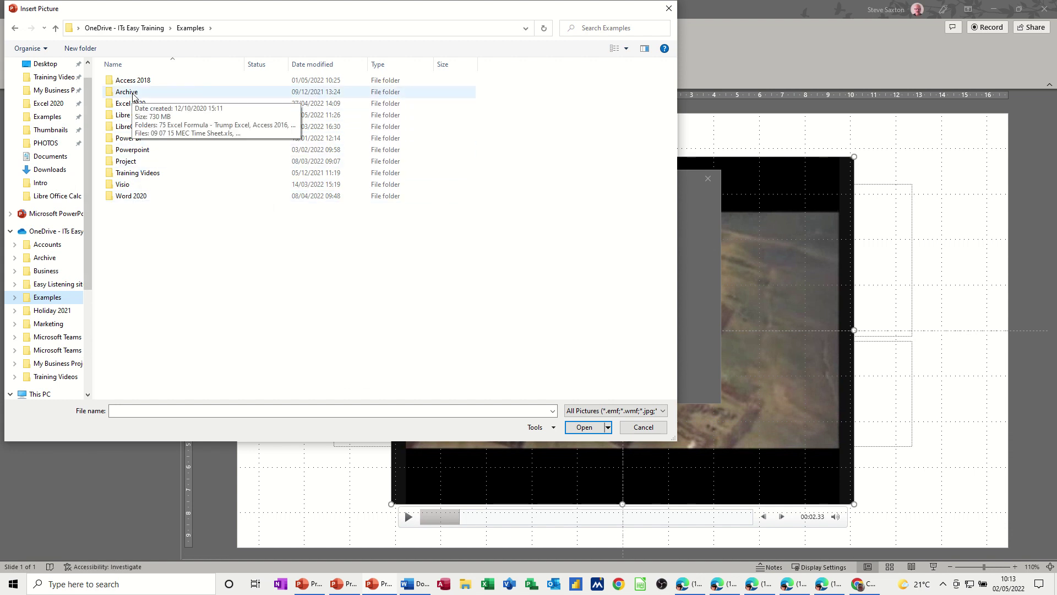
pyautogui.doubleClick(133, 94)
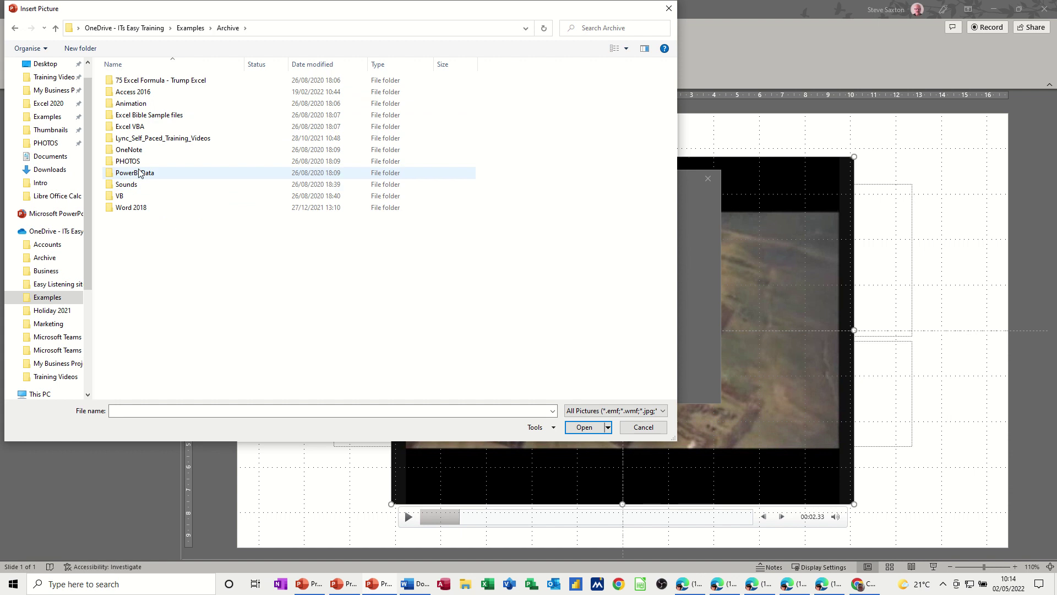
pyautogui.click(188, 28)
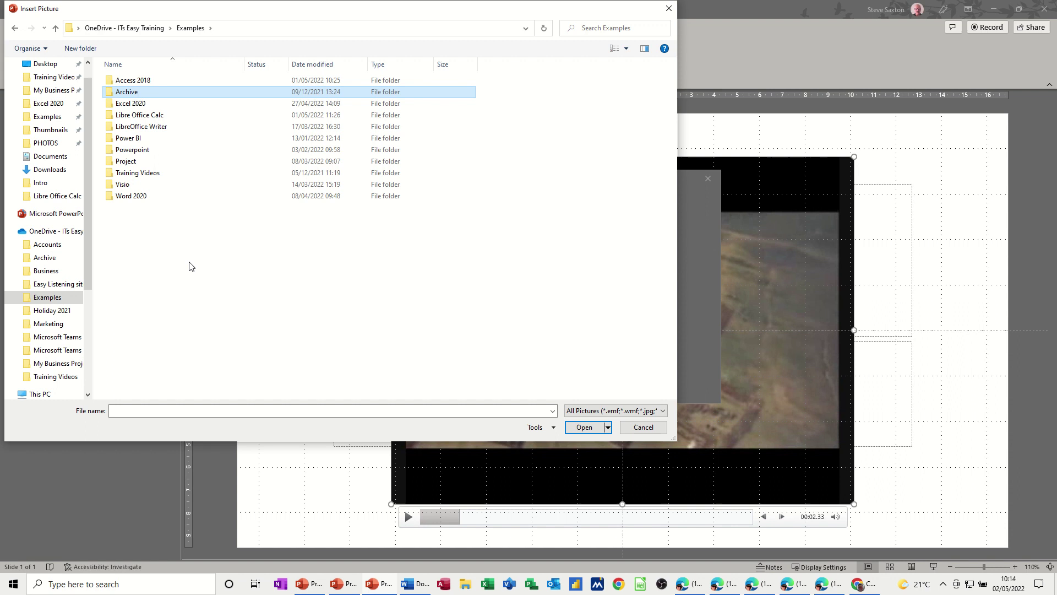
pyautogui.doubleClick(127, 95)
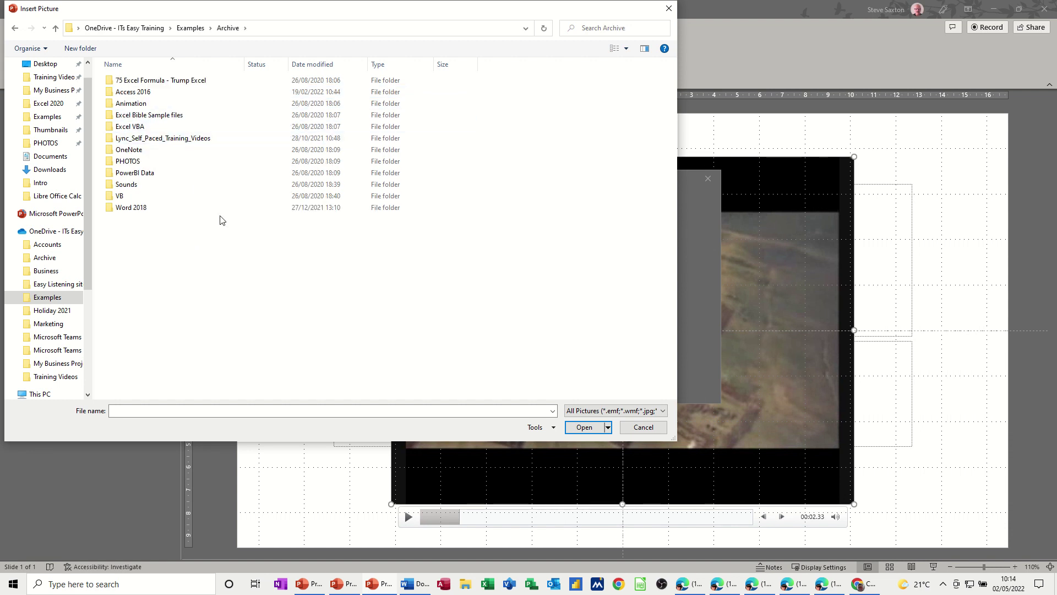
pyautogui.click(139, 164)
pyautogui.doubleClick(138, 164)
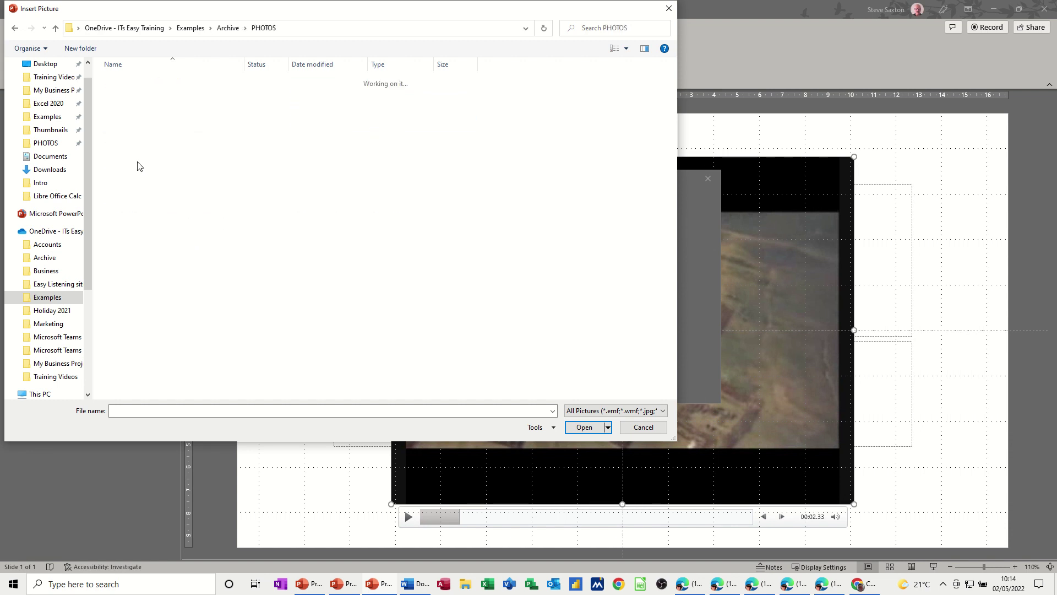
pyautogui.click(148, 199)
pyautogui.doubleClick(148, 197)
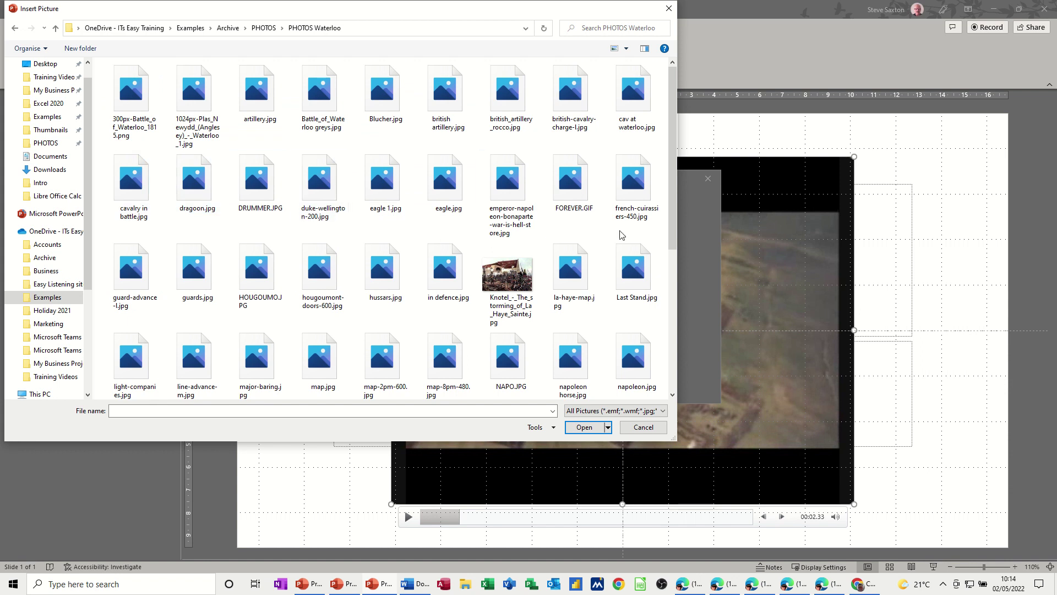
pyautogui.scroll(-3, 642, 192)
pyautogui.doubleClick(642, 192)
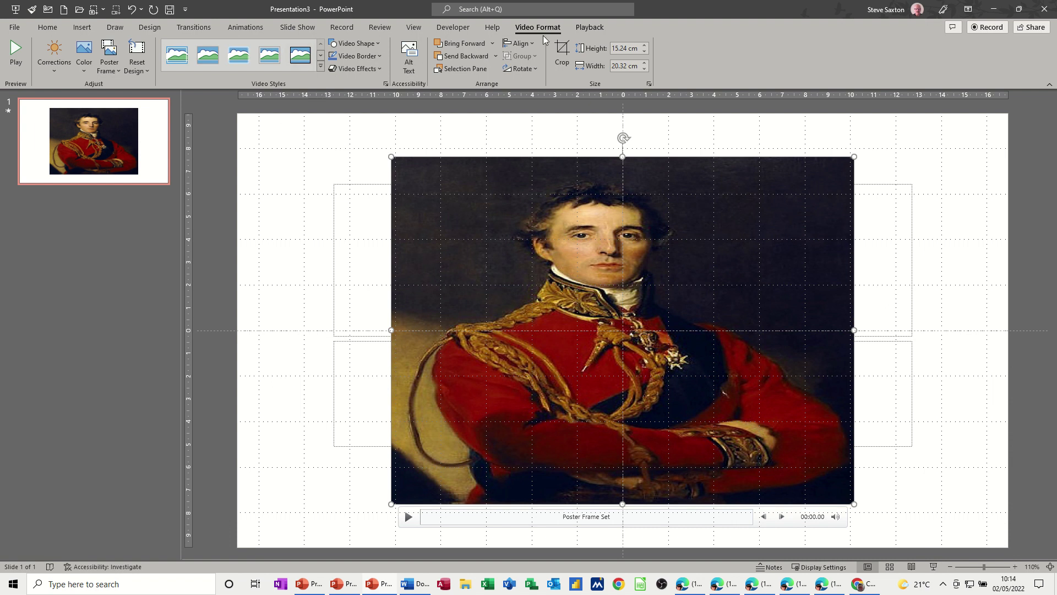
# Set the video's Fade In and Fade Out durations to 02.50 each
pyautogui.click(580, 26)
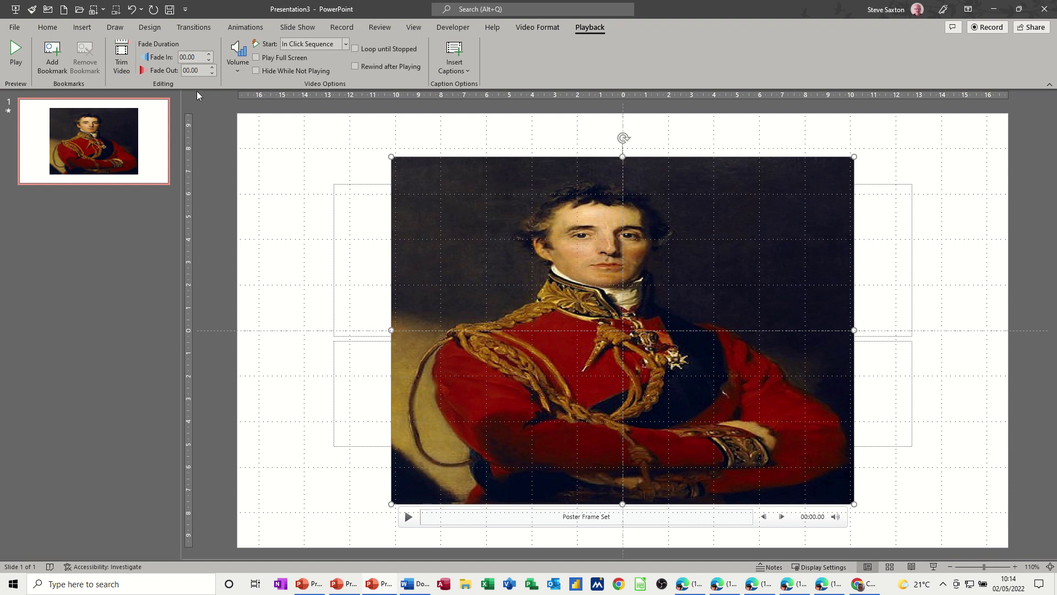
pyautogui.click(209, 54)
pyautogui.click(210, 68)
pyautogui.click(408, 516)
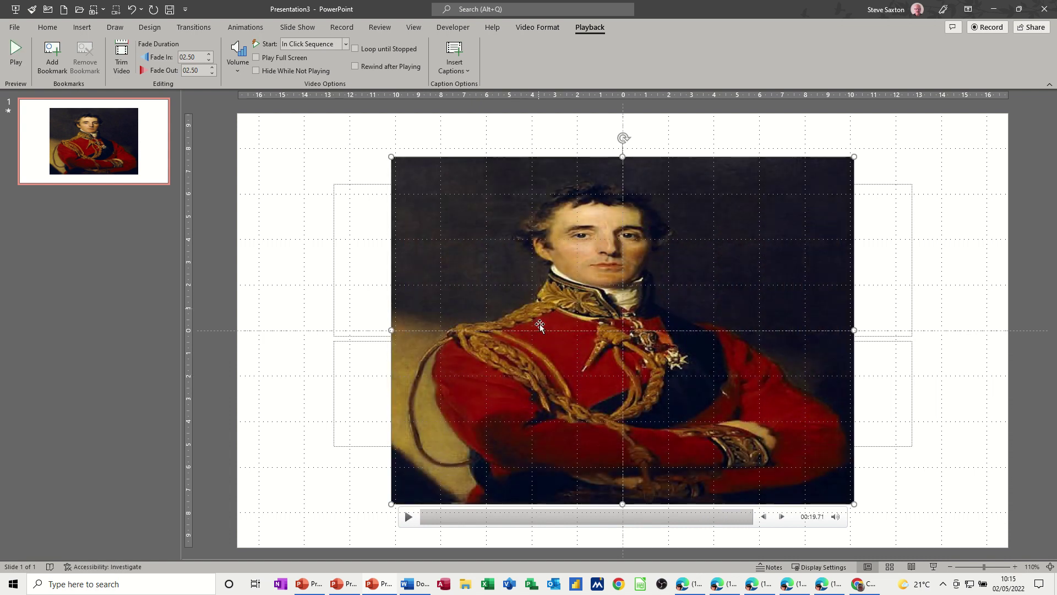
# Double-click the battle video to enter crop mode
pyautogui.doubleClick(507, 322)
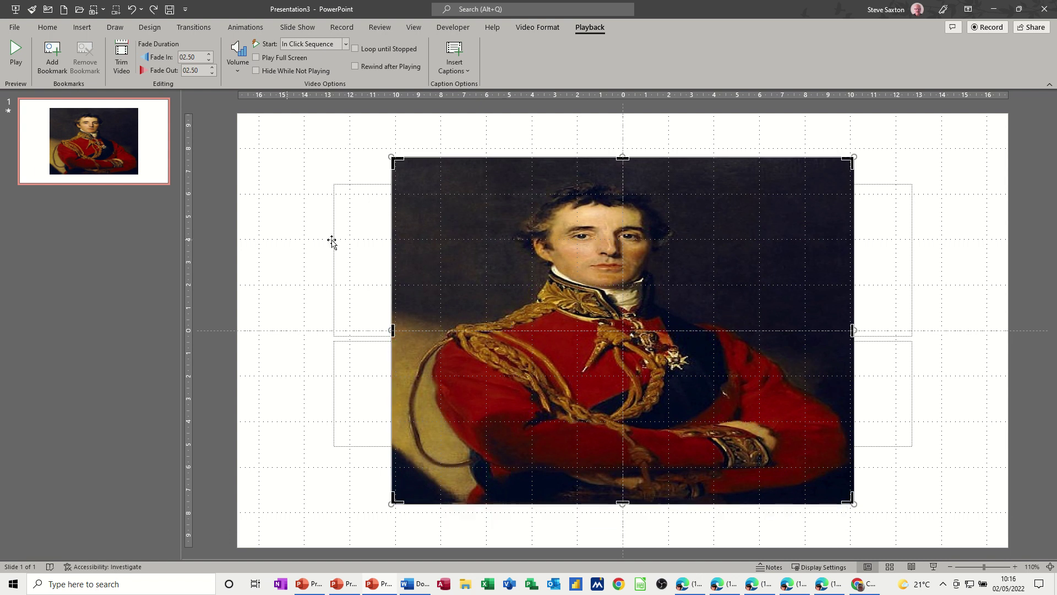